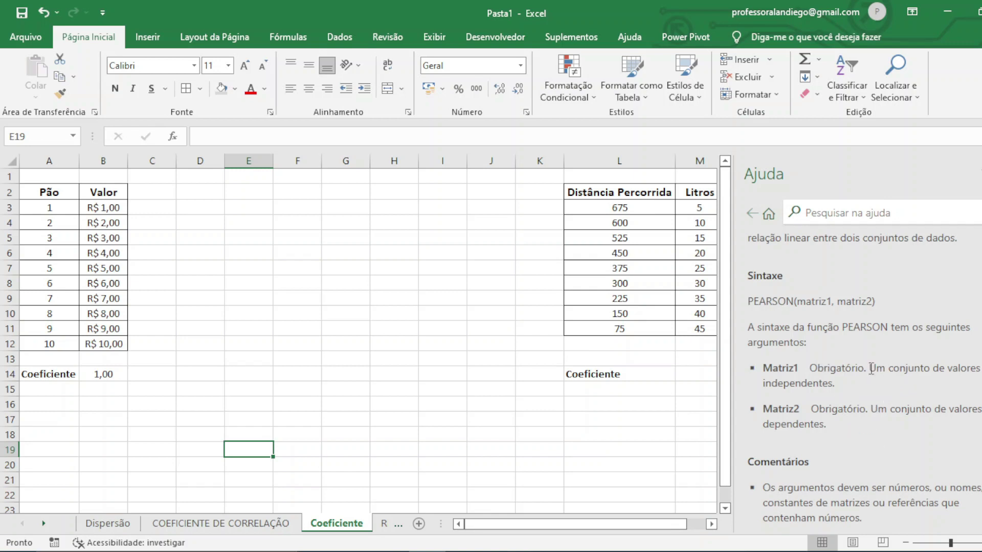
Read the PEARSON help article's syntax, comments, correlation formula and worked example, and close the help pane
{"action": "left_click_drag", "start_coordinate": [869, 368], "coordinate": [864, 393]}
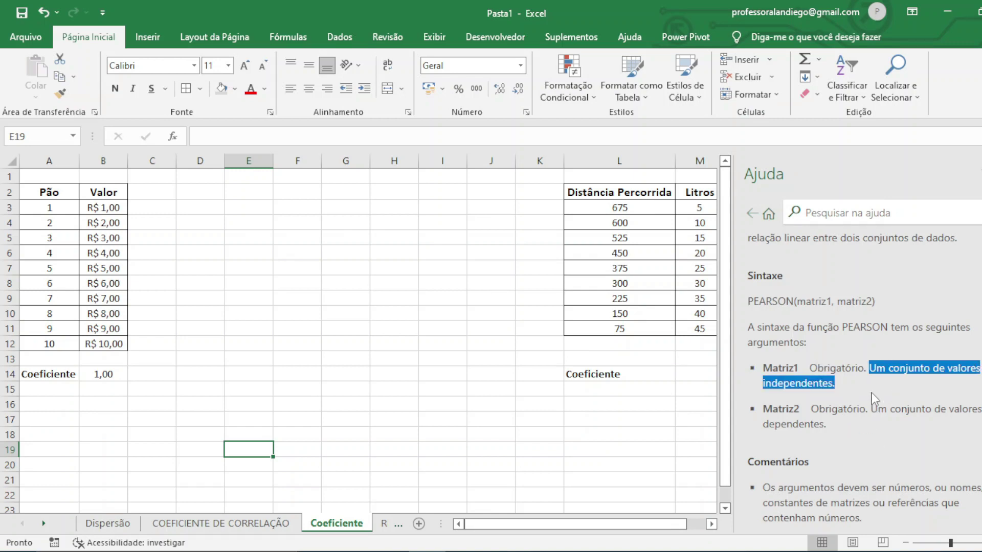
{"action": "left_click", "coordinate": [820, 388]}
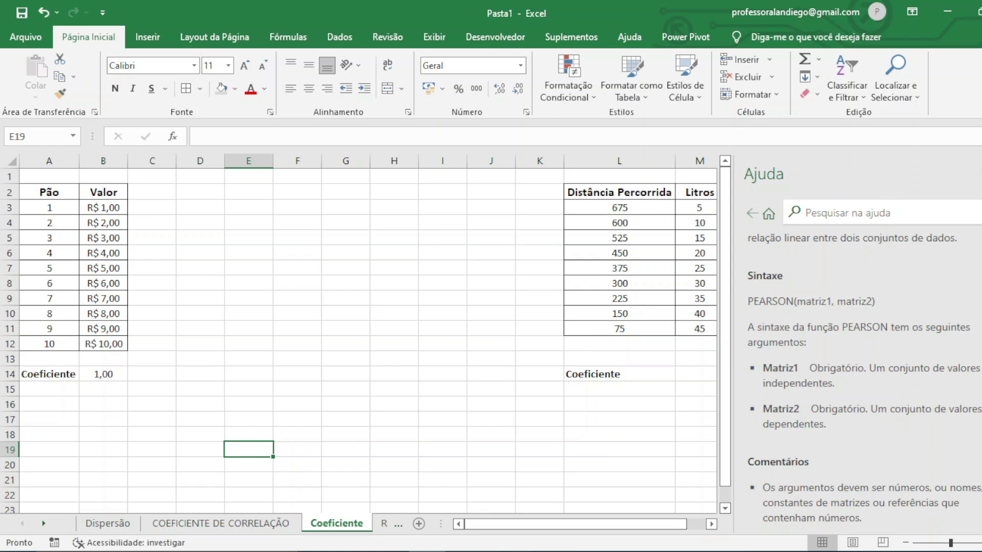
{"action": "scroll", "coordinate": [859, 378], "scroll_direction": "down", "scroll_amount": 10}
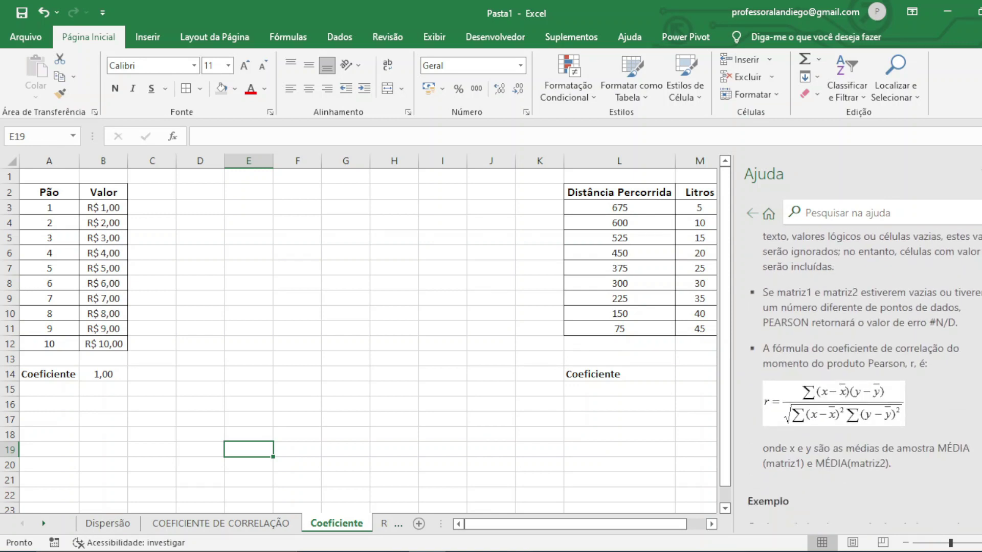
{"action": "scroll", "coordinate": [843, 381], "scroll_direction": "down", "scroll_amount": 2}
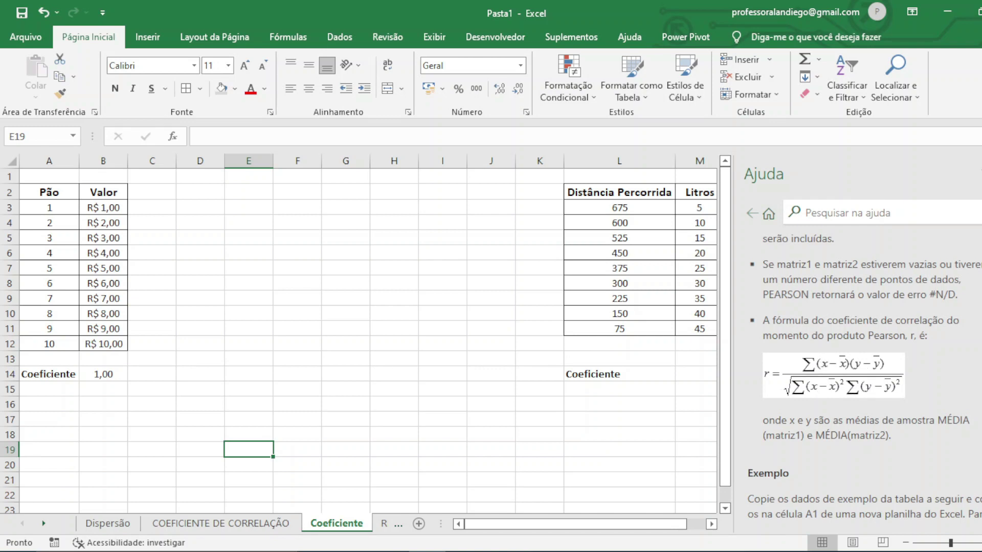
{"action": "scroll", "coordinate": [864, 375], "scroll_direction": "down", "scroll_amount": 5}
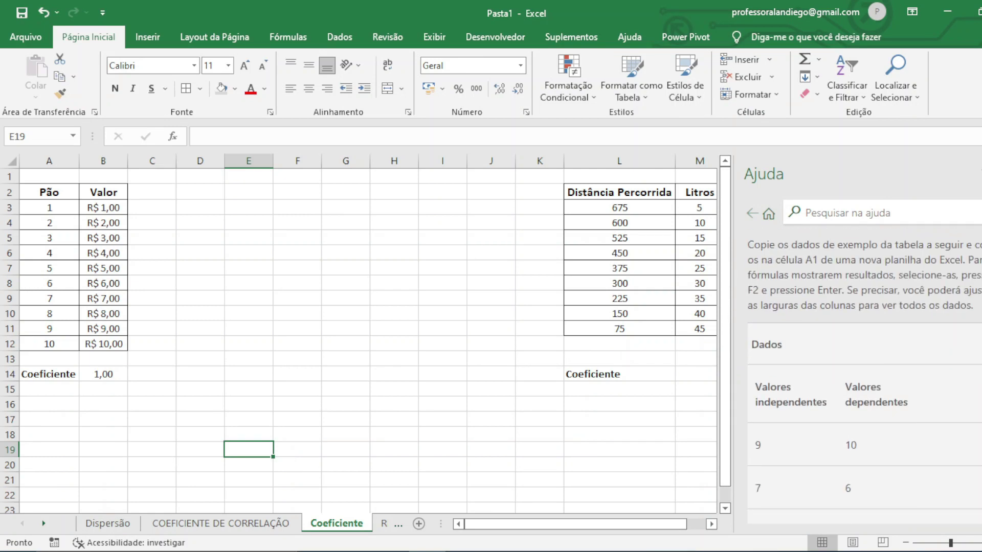
{"action": "scroll", "coordinate": [864, 376], "scroll_direction": "down", "scroll_amount": 1}
{"action": "scroll", "coordinate": [864, 376], "scroll_direction": "down", "scroll_amount": 1}
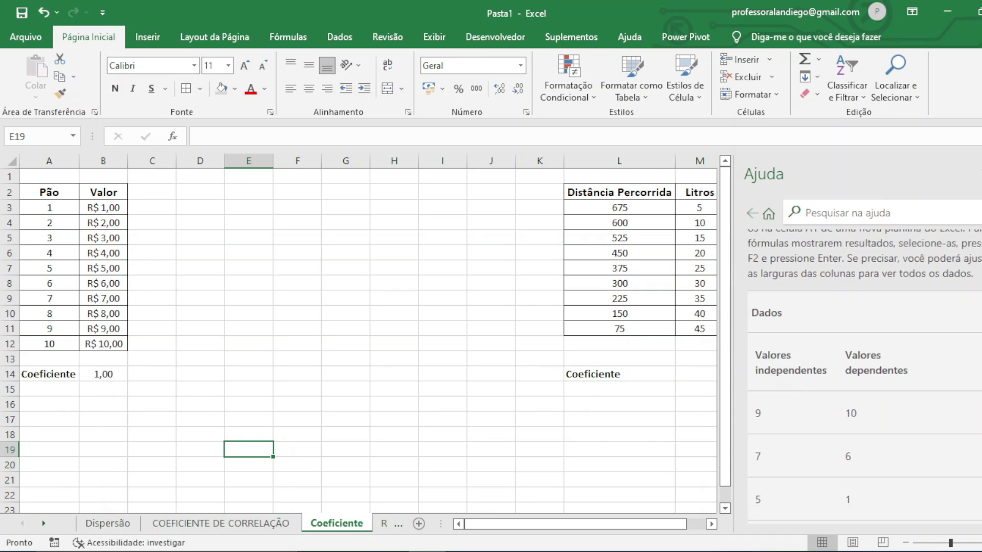
{"action": "scroll", "coordinate": [864, 376], "scroll_direction": "down", "scroll_amount": 1}
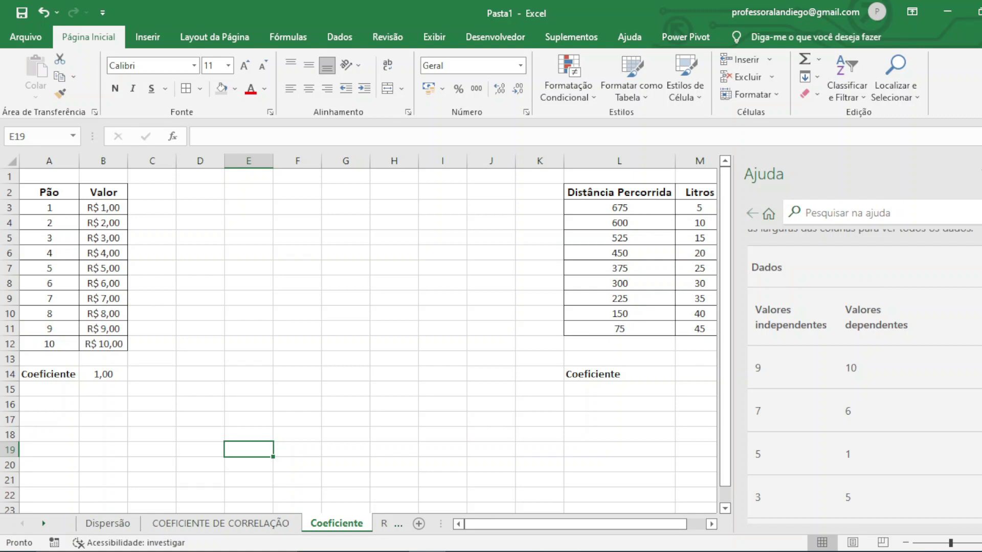
{"action": "scroll", "coordinate": [864, 375], "scroll_direction": "down", "scroll_amount": 5}
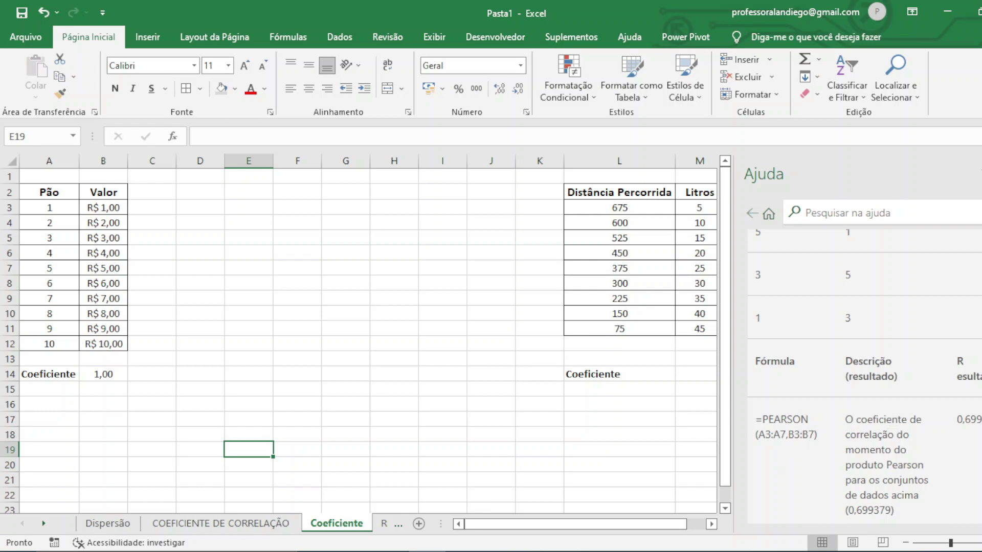
{"action": "scroll", "coordinate": [864, 374], "scroll_direction": "down", "scroll_amount": 3}
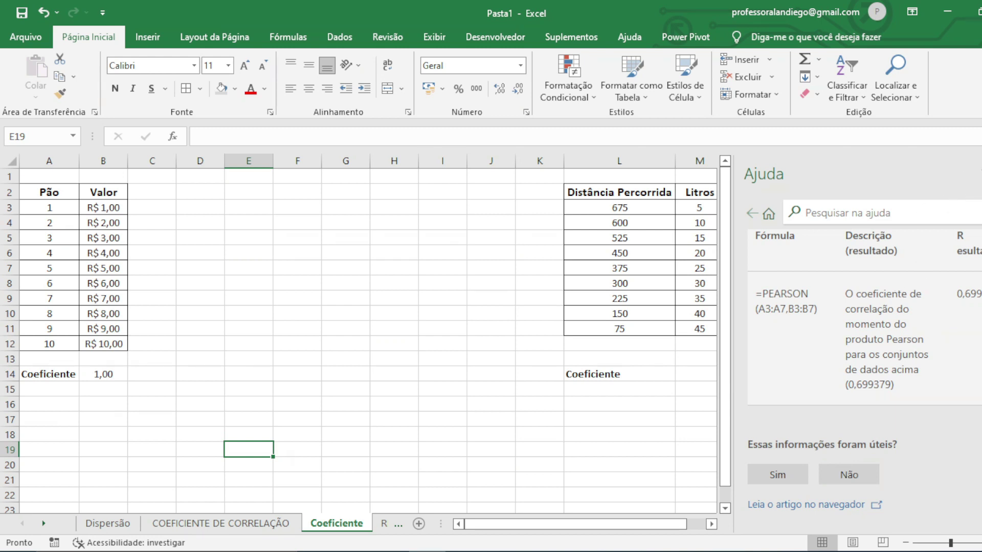
{"action": "left_click", "coordinate": [872, 179]}
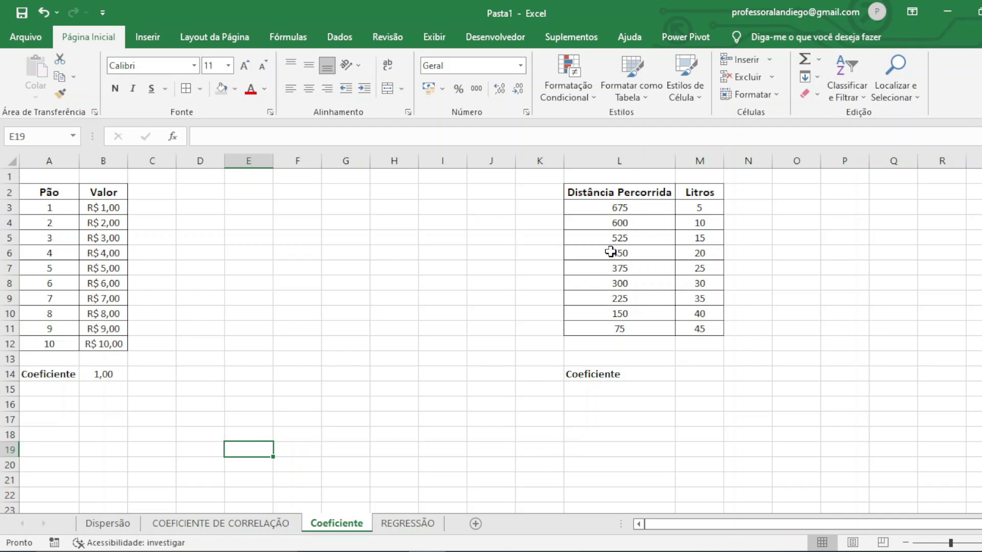
Insert a markers-only scatter chart from the Pão and Valor data in A2:B12 and place it right beside that table
{"action": "left_click", "coordinate": [44, 192]}
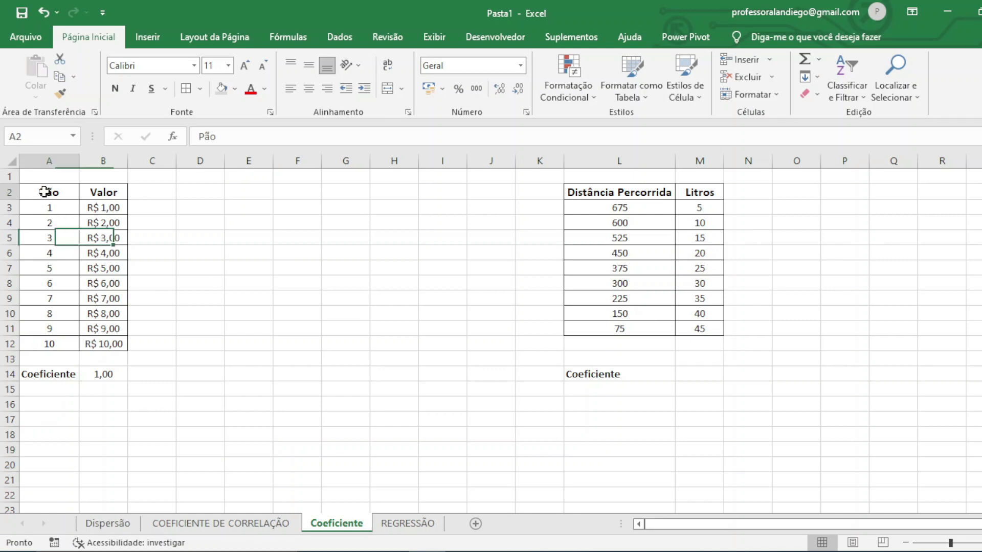
{"action": "left_click_drag", "start_coordinate": [45, 192], "coordinate": [82, 342]}
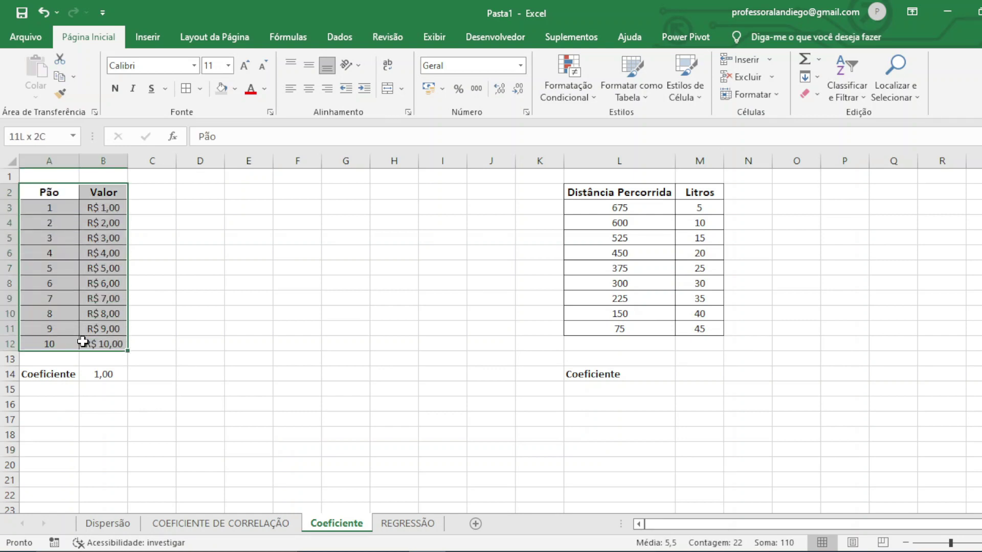
{"action": "left_click", "coordinate": [148, 37]}
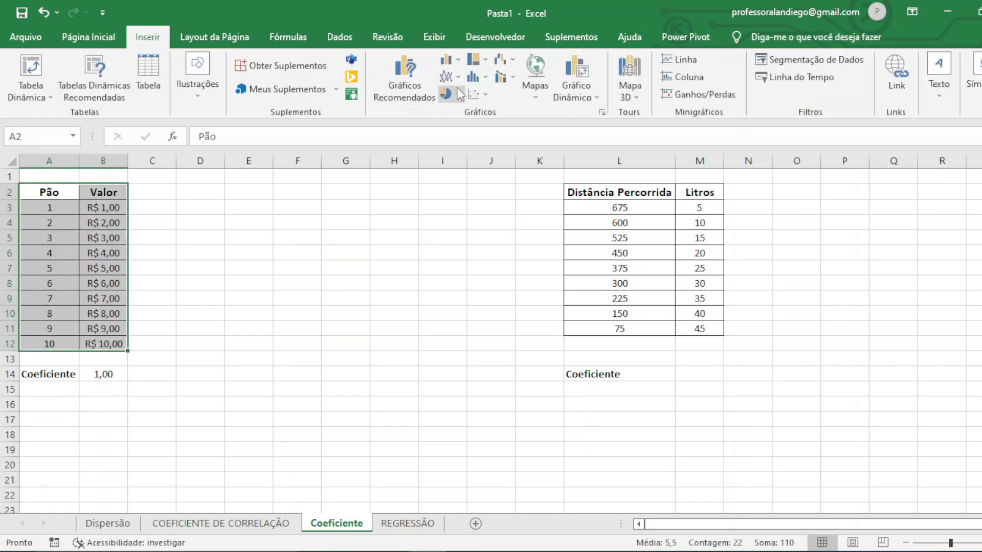
{"action": "left_click", "coordinate": [475, 94]}
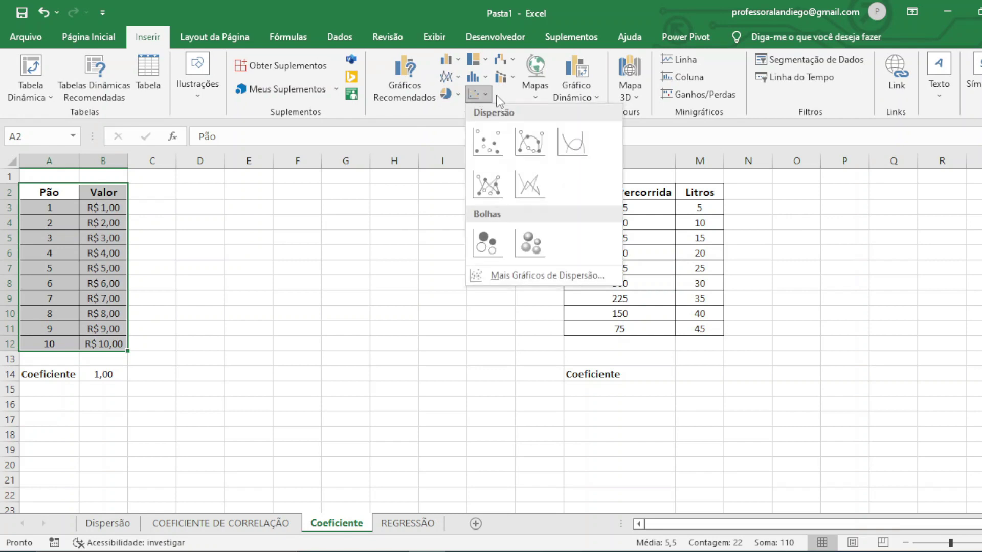
{"action": "left_click", "coordinate": [488, 143]}
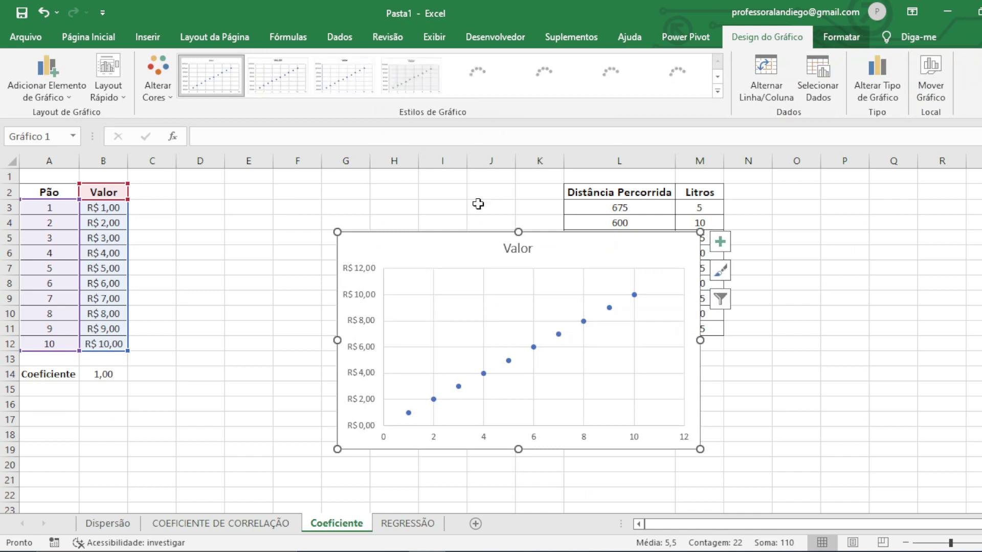
{"action": "left_click_drag", "start_coordinate": [574, 248], "coordinate": [380, 203]}
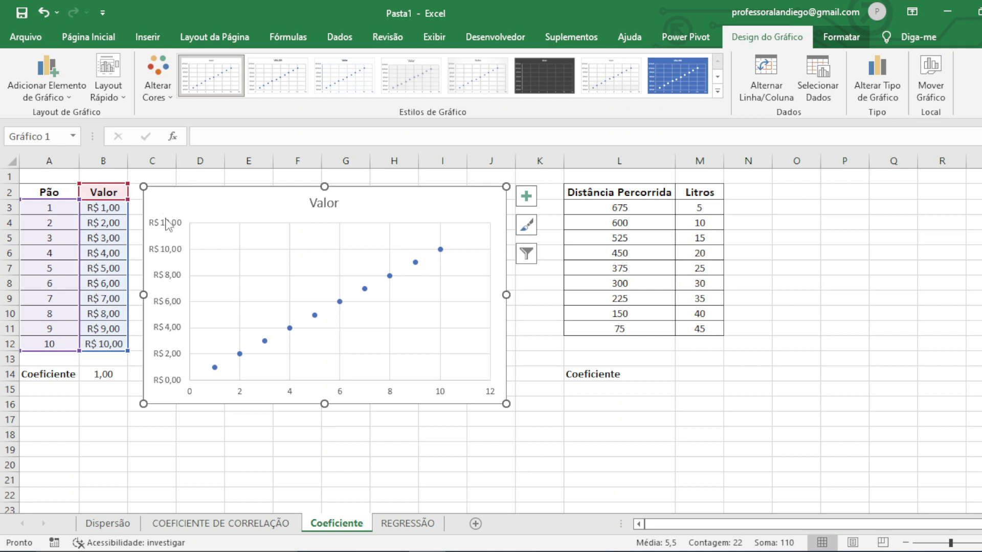
{"action": "left_click", "coordinate": [775, 238]}
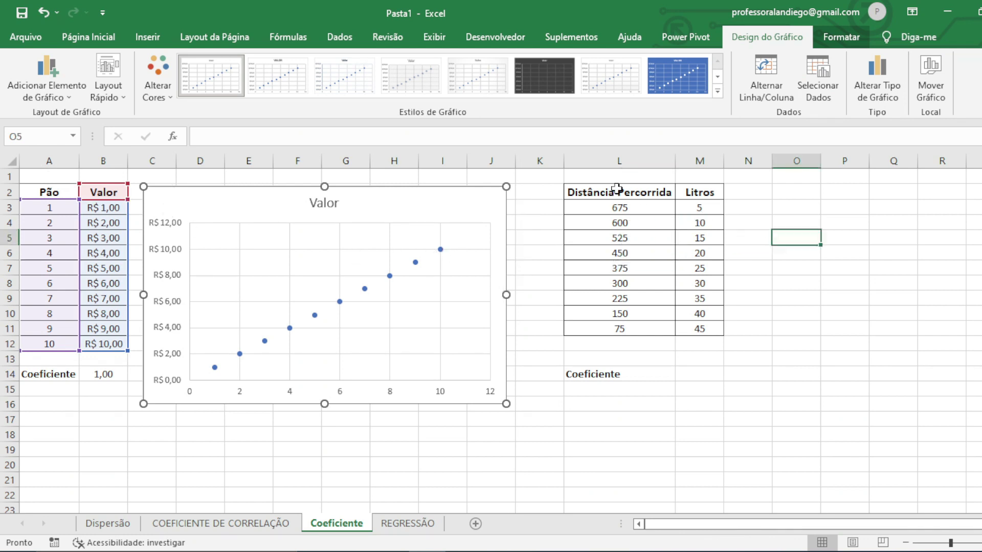
Insert a markers-only scatter chart from the Distância Percorrida and Litros data in L2:M11 and place it right beside that table
{"action": "left_click_drag", "start_coordinate": [594, 193], "coordinate": [680, 329]}
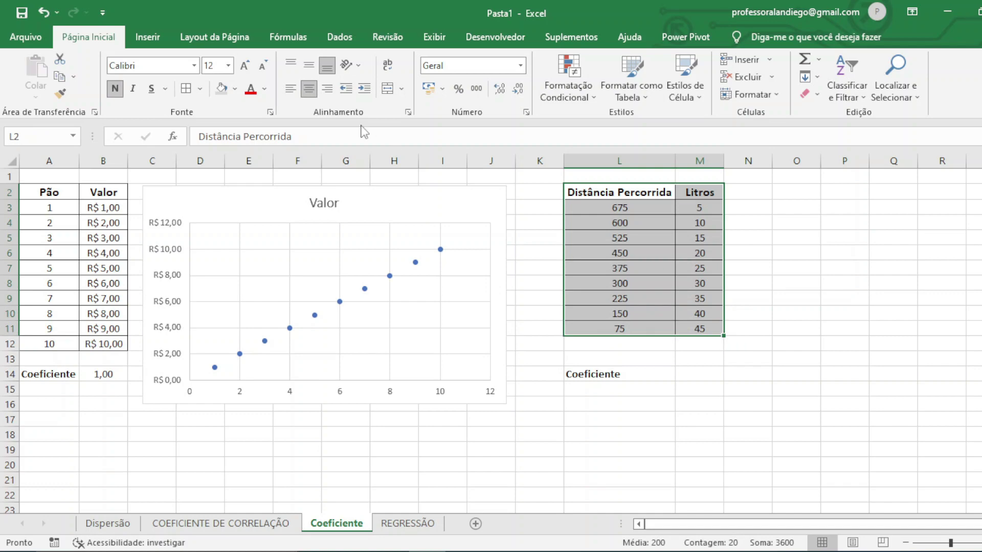
{"action": "left_click", "coordinate": [146, 37]}
{"action": "left_click", "coordinate": [456, 79]}
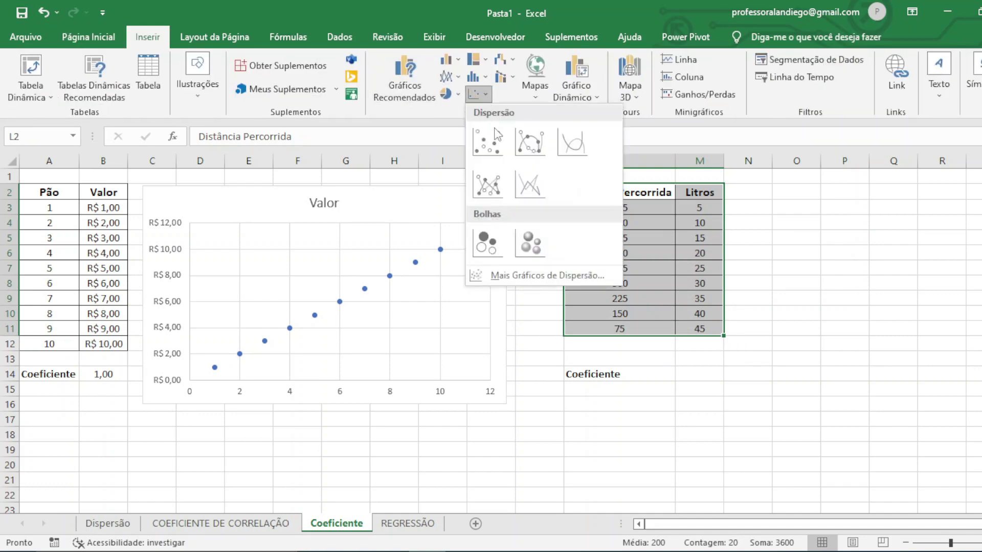
{"action": "left_click", "coordinate": [487, 144]}
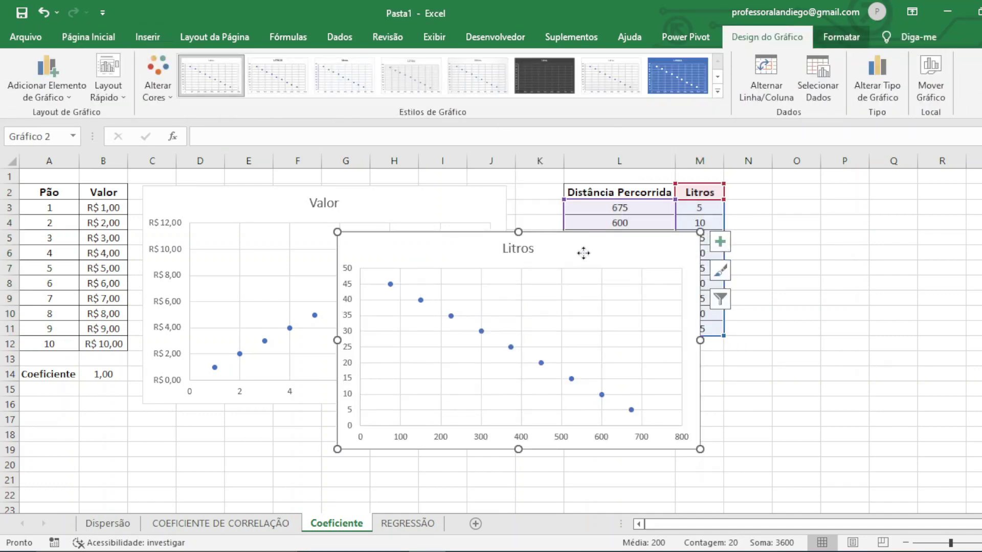
{"action": "mouse_move", "coordinate": [642, 254]}
{"action": "left_mouse_down"}
{"action": "mouse_move", "coordinate": [979, 252]}
{"action": "mouse_move", "coordinate": [937, 270]}
{"action": "mouse_move", "coordinate": [916, 203]}
{"action": "left_mouse_up"}
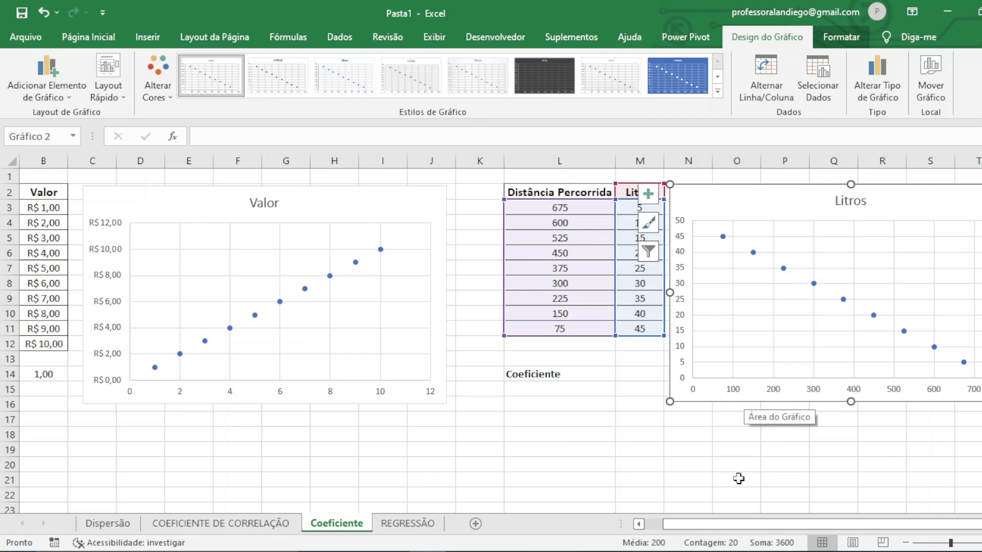
{"action": "left_click_drag", "start_coordinate": [738, 529], "coordinate": [628, 393]}
{"action": "left_click", "coordinate": [601, 415]}
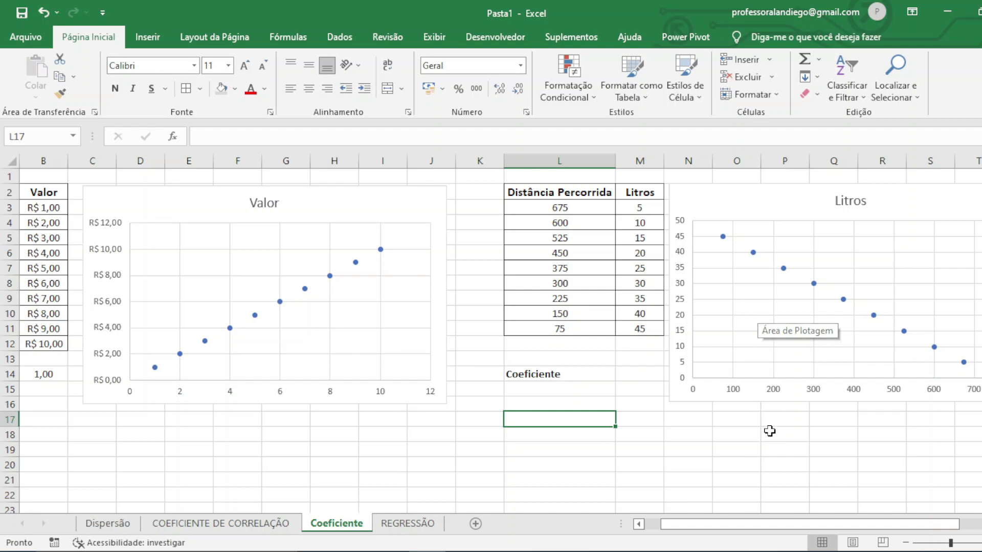
Check the coefficient formula in B14 and shift the Litros chart further right, leaving a gap beside its table
{"action": "left_click_drag", "start_coordinate": [800, 527], "coordinate": [785, 528]}
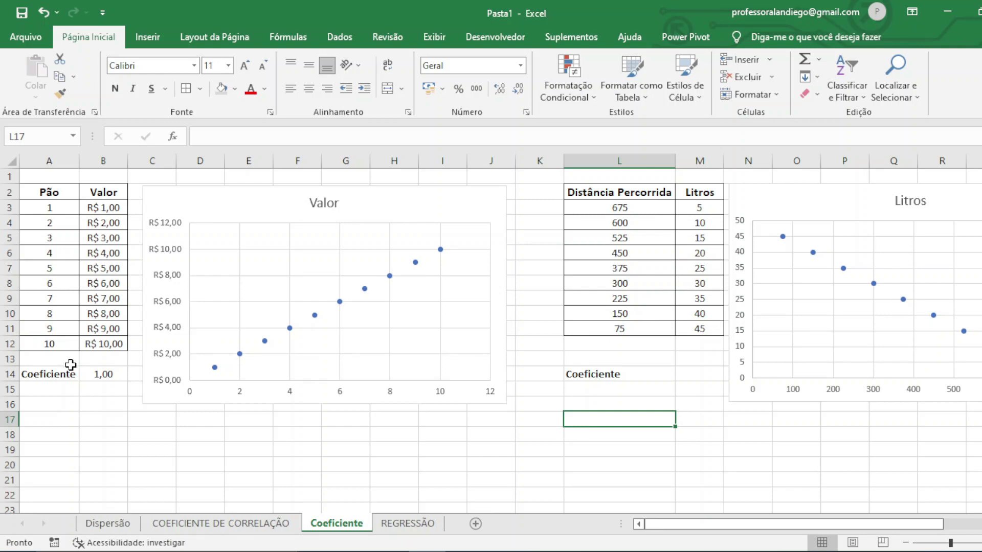
{"action": "left_click", "coordinate": [94, 375]}
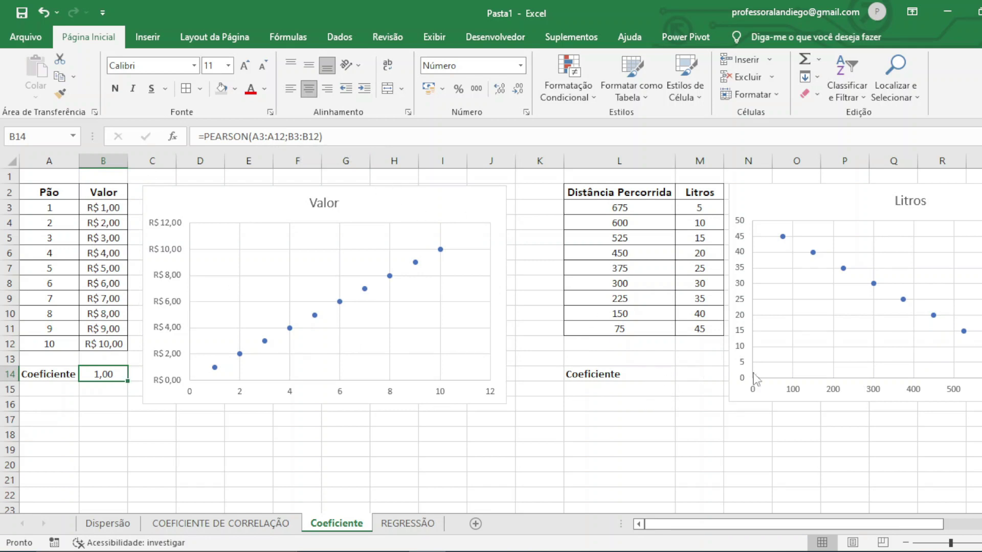
{"action": "left_click", "coordinate": [834, 201]}
{"action": "left_click_drag", "start_coordinate": [834, 201], "coordinate": [898, 200]}
Start a PEARSON formula in cell M14 and consult the function's help article about its two array arguments
{"action": "left_click", "coordinate": [695, 378]}
{"action": "double_click", "coordinate": [697, 378]}
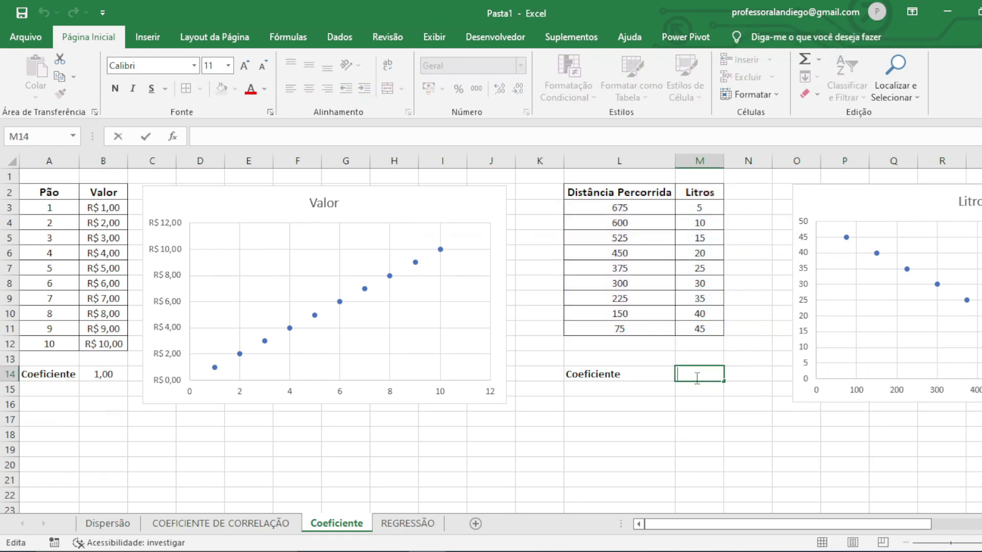
{"action": "type", "text": "=pe"}
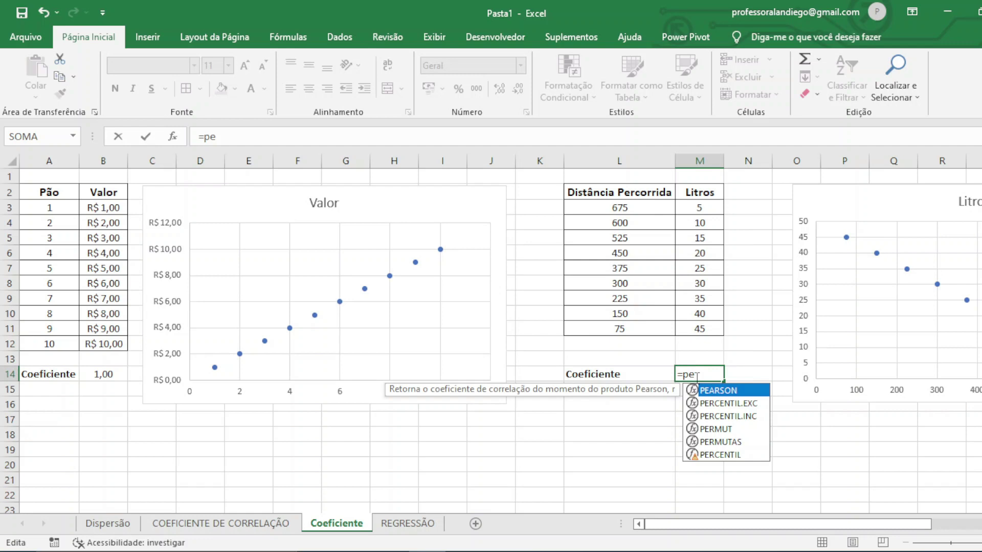
{"action": "key", "text": "Tab"}
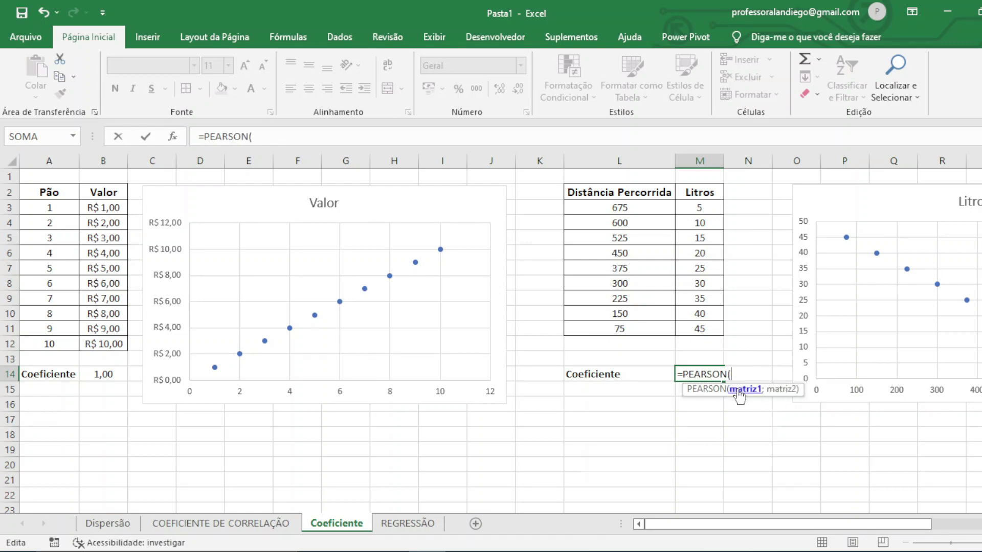
{"action": "left_click", "coordinate": [703, 390]}
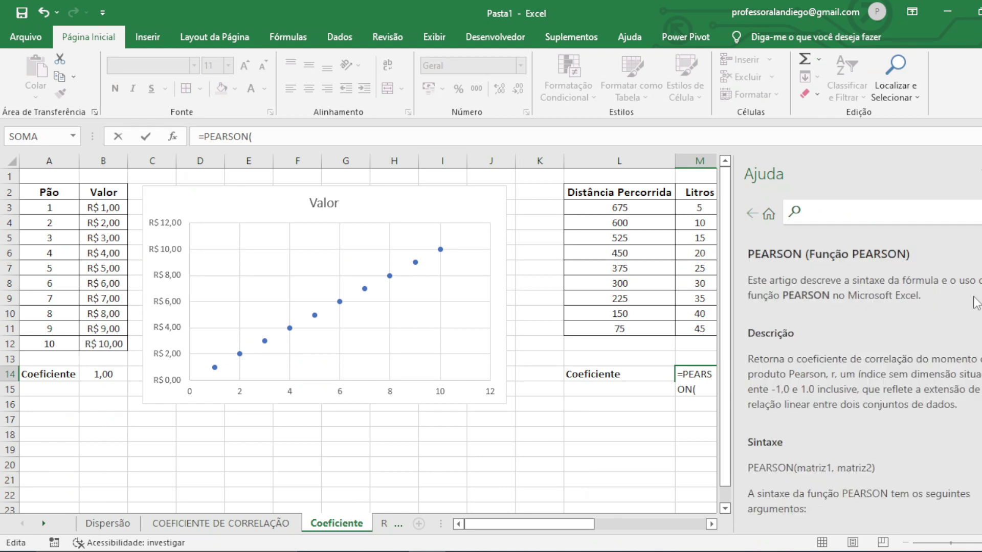
{"action": "scroll", "coordinate": [974, 302], "scroll_direction": "down", "scroll_amount": 5}
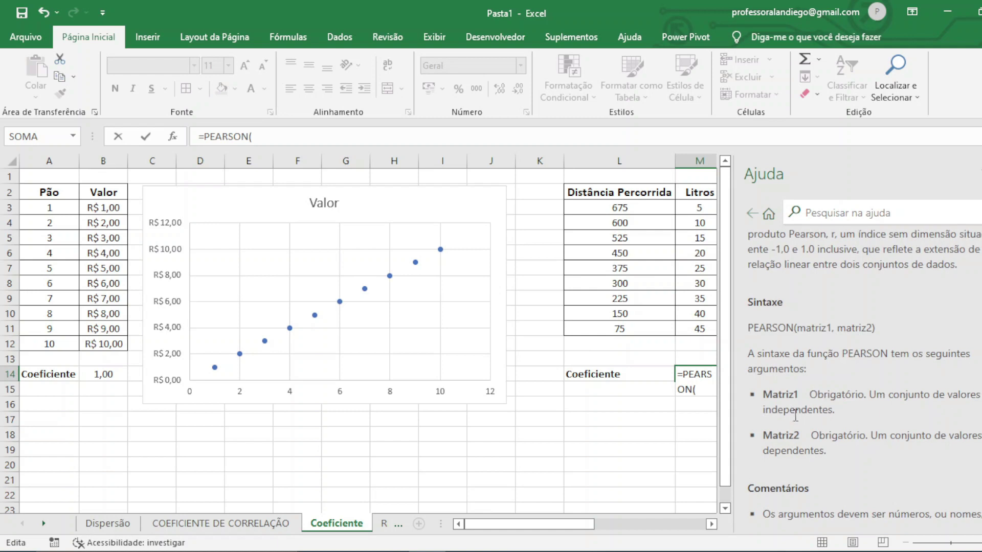
{"action": "left_click", "coordinate": [979, 173]}
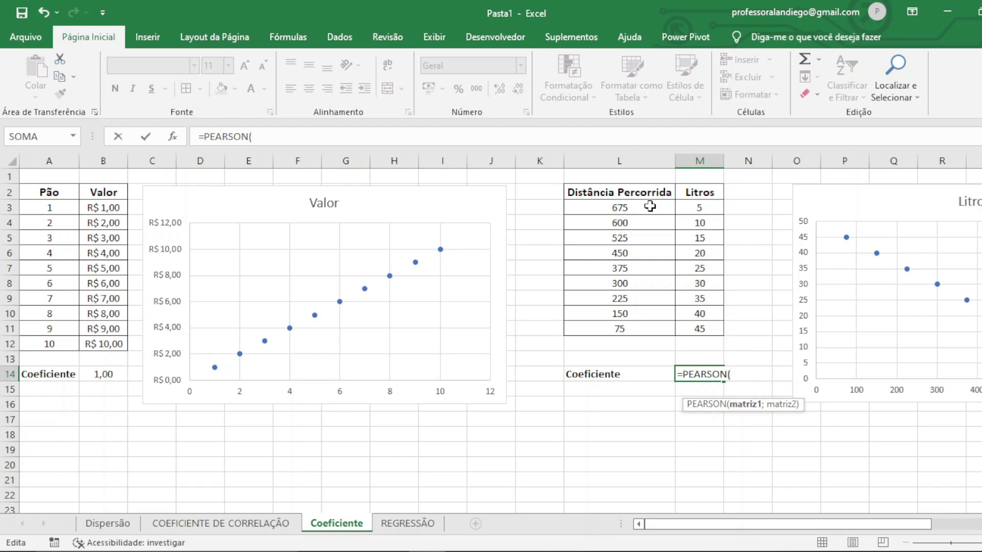
Complete the PEARSON formula in M14 with L3:L11 as the first array and M3:M11 as the second
{"action": "left_click_drag", "start_coordinate": [650, 207], "coordinate": [652, 334]}
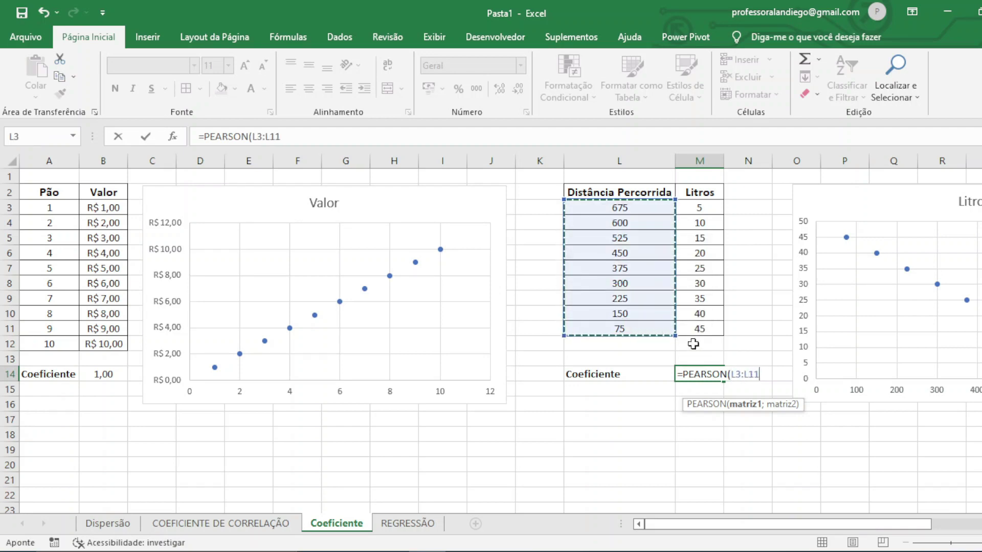
{"action": "type", "text": ";"}
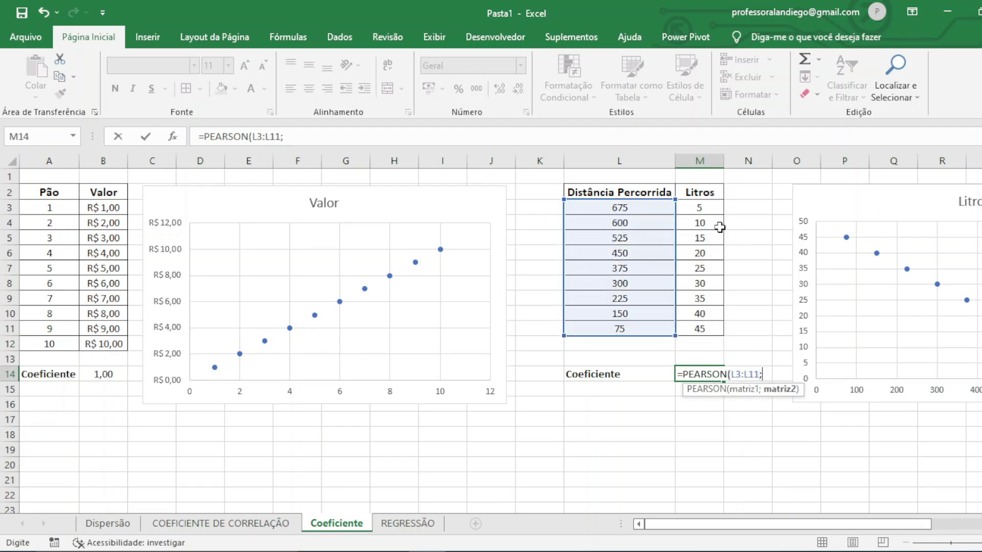
{"action": "left_click_drag", "start_coordinate": [703, 206], "coordinate": [695, 327]}
{"action": "type", "text": "_"}
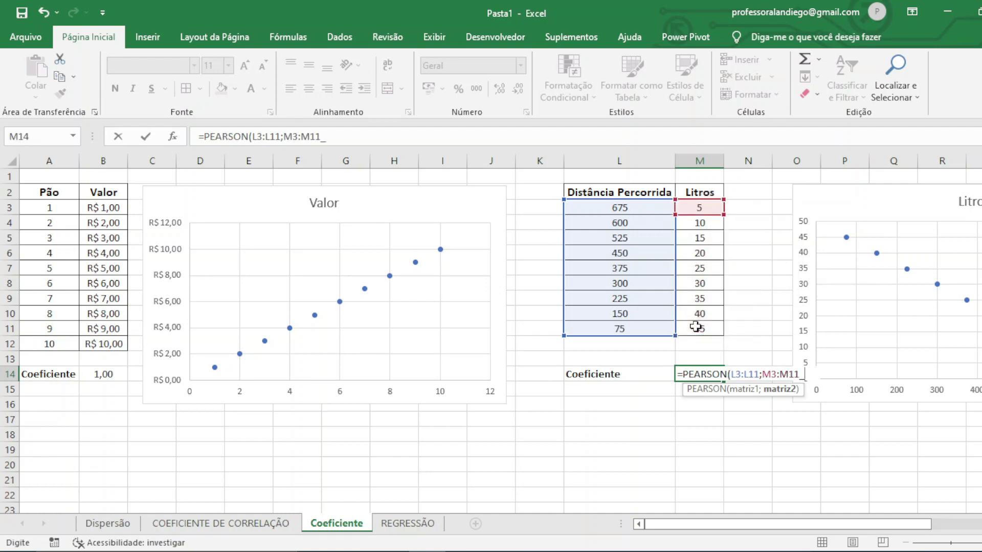
{"action": "type", "text": ")"}
{"action": "key", "text": "Return"}
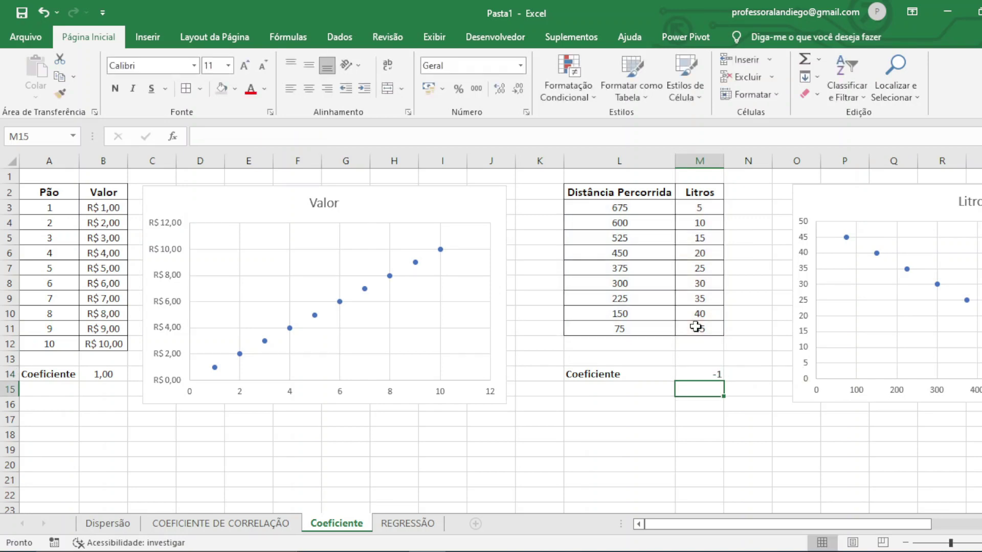
{"action": "left_click", "coordinate": [935, 204]}
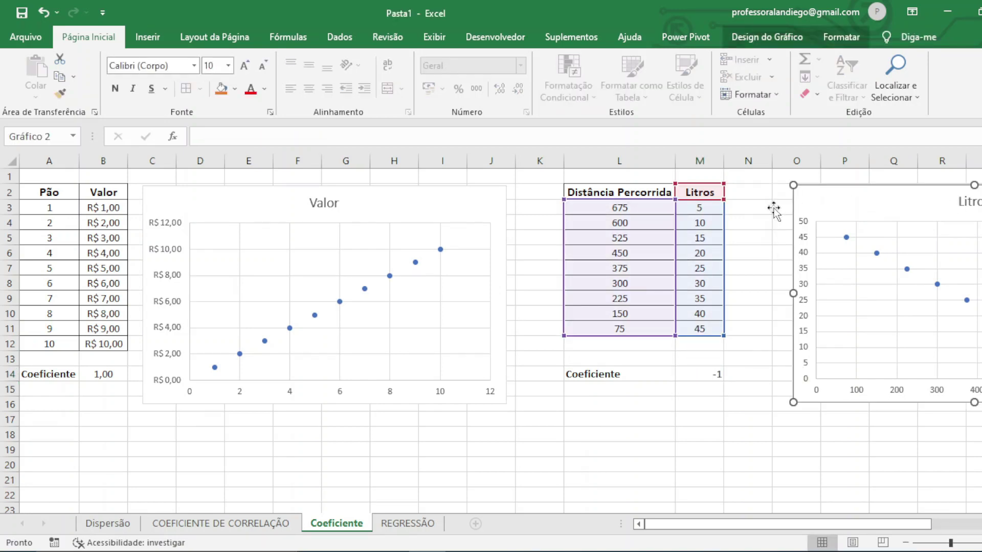
{"action": "double_click", "coordinate": [910, 200]}
{"action": "left_click", "coordinate": [876, 197]}
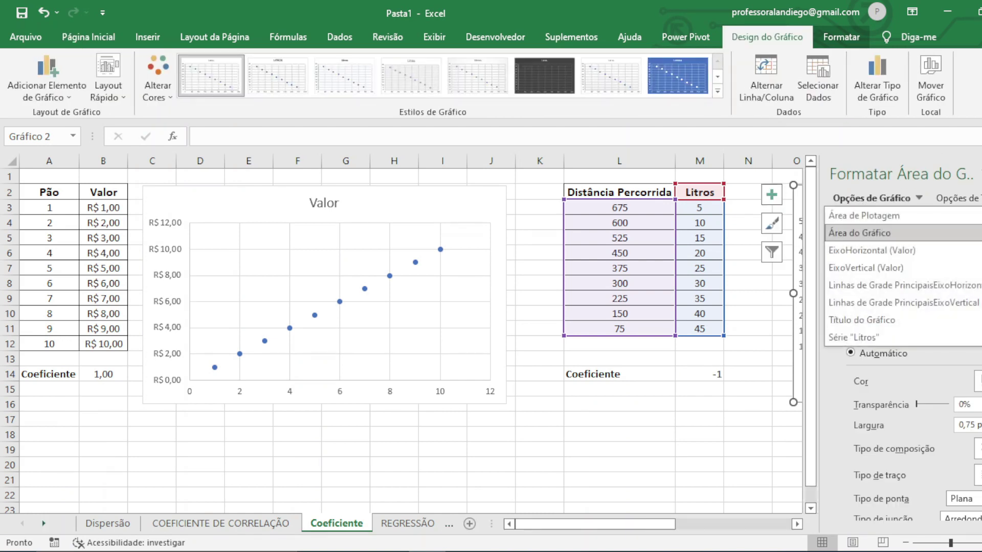
{"action": "left_click", "coordinate": [875, 197]}
{"action": "left_click", "coordinate": [975, 173]}
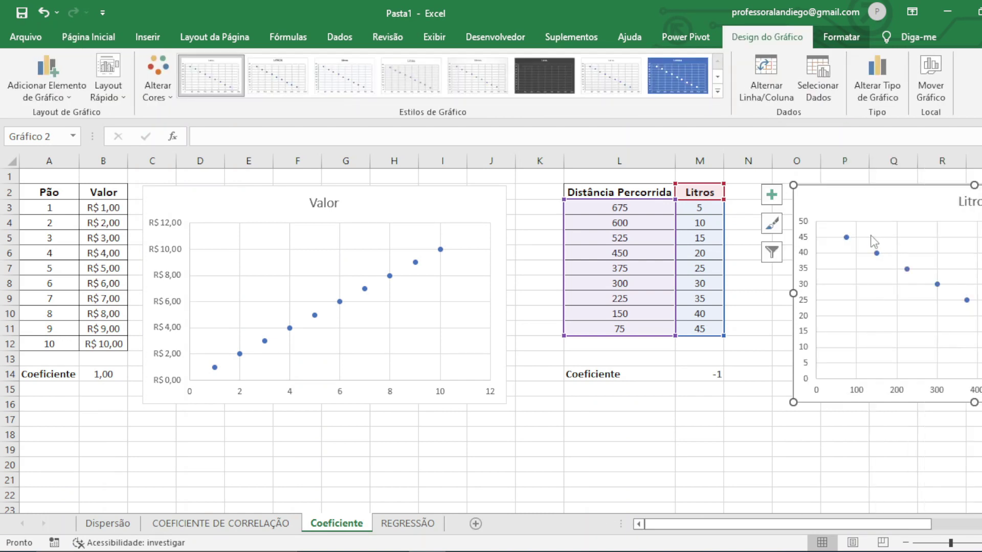